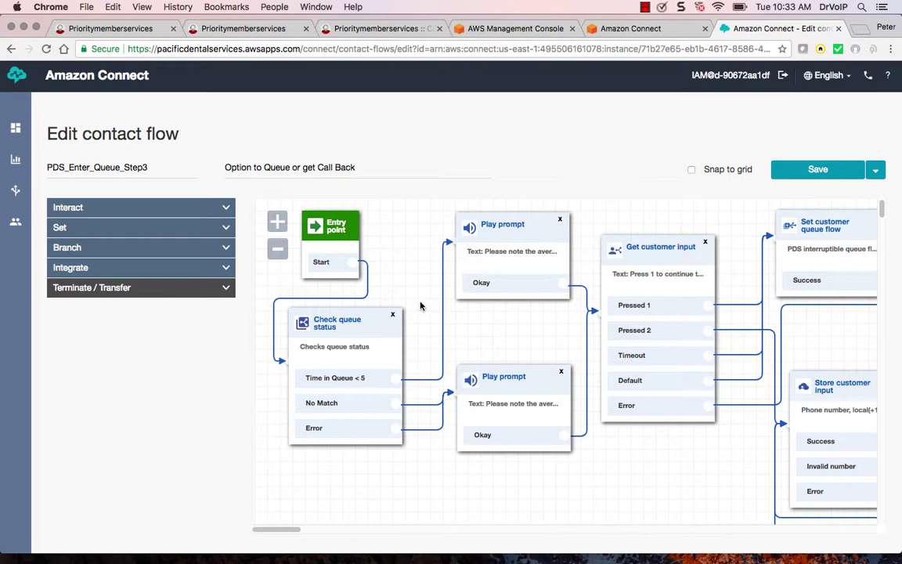
Step: Examine the Check queue status block's output condition, its Time in Queue and Queue capacity choices and the time units, closing it without saving
left_click(364, 329)
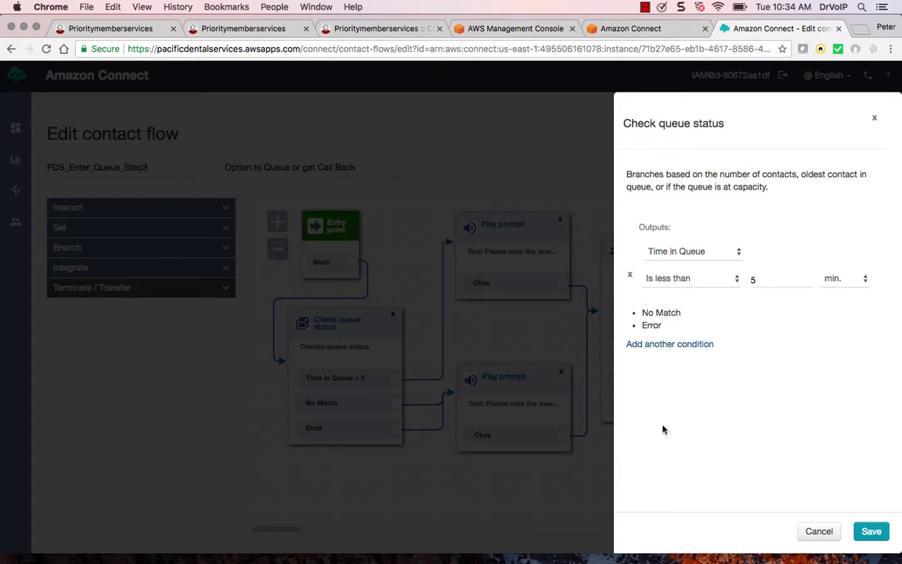
left_click(690, 256)
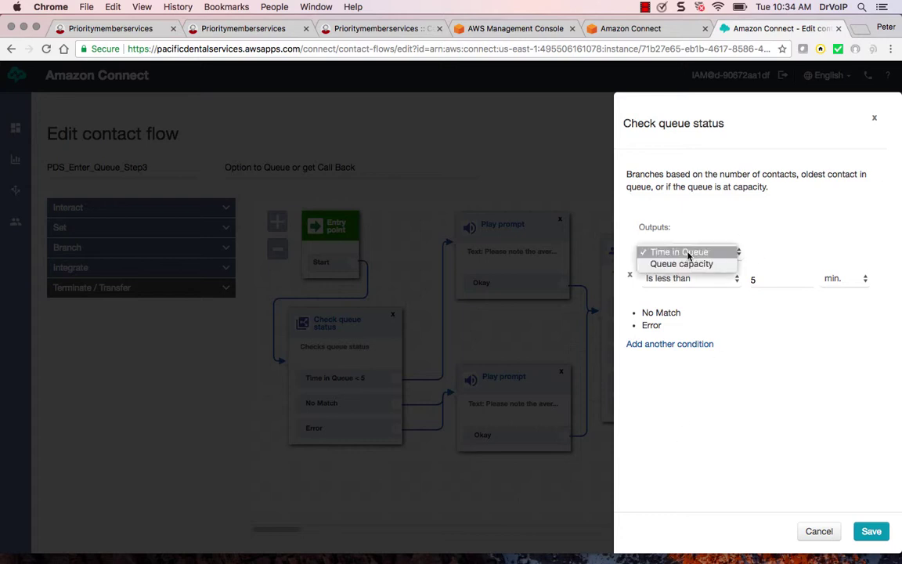
left_click(695, 264)
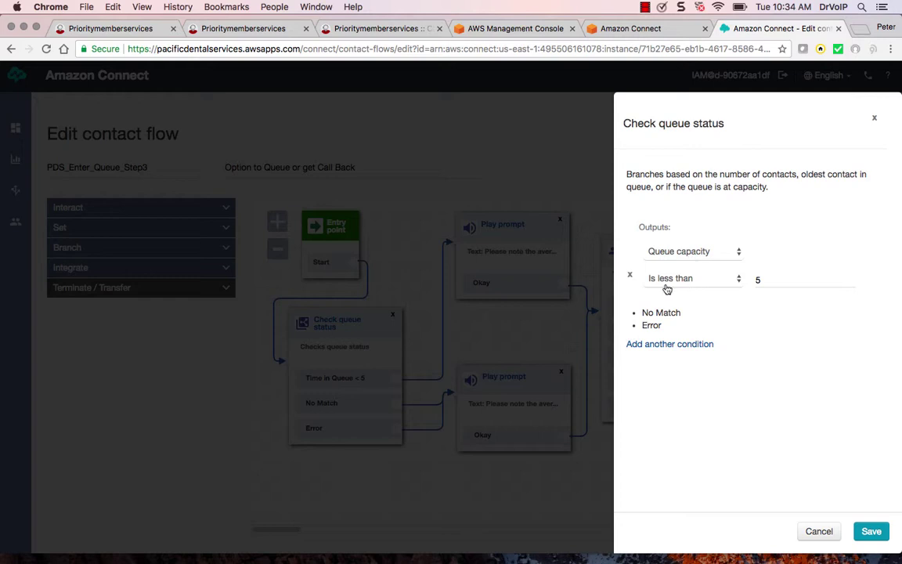
left_click(691, 252)
left_click(699, 239)
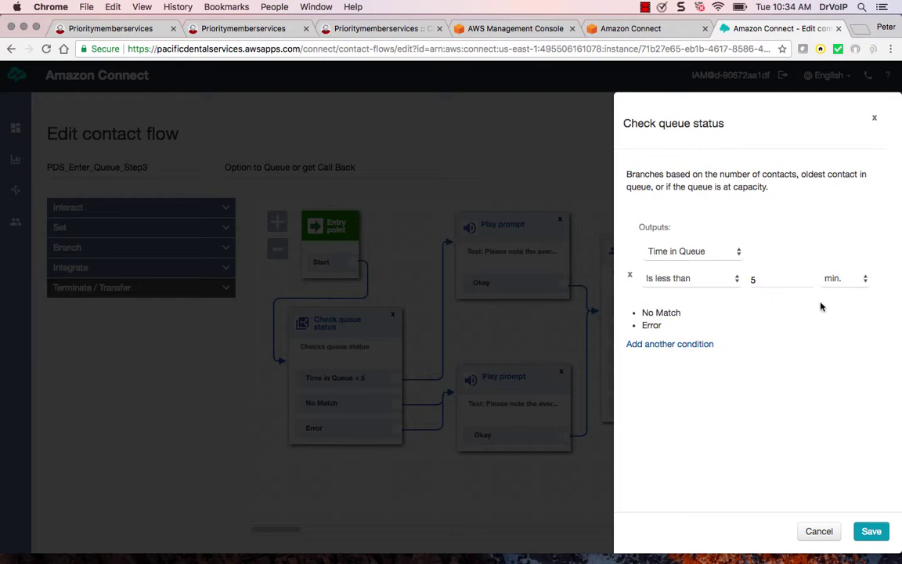
left_click(865, 282)
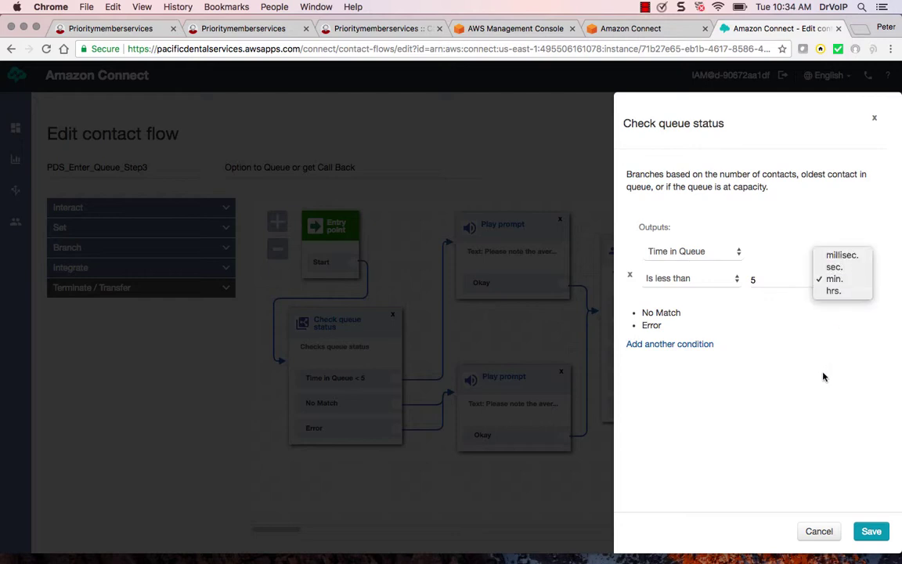
left_click(864, 282)
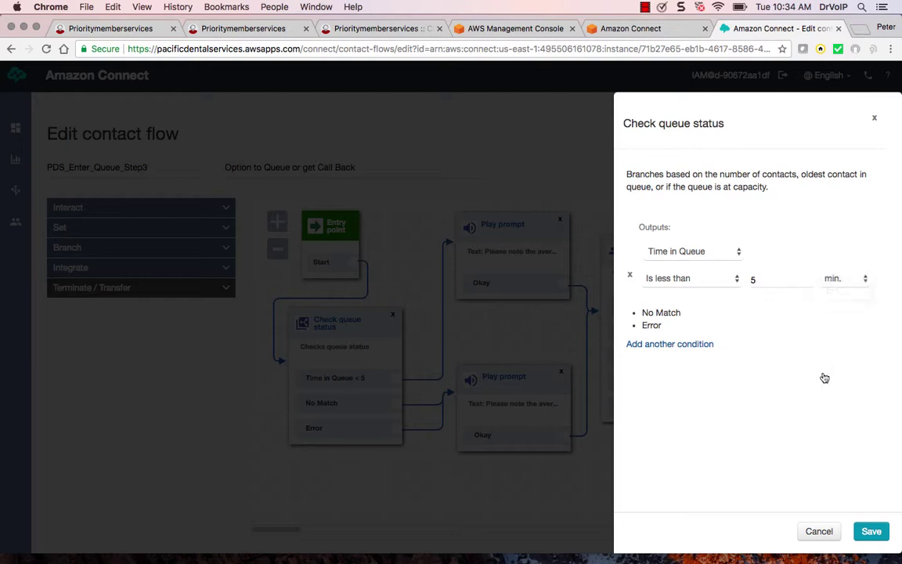
left_click(819, 532)
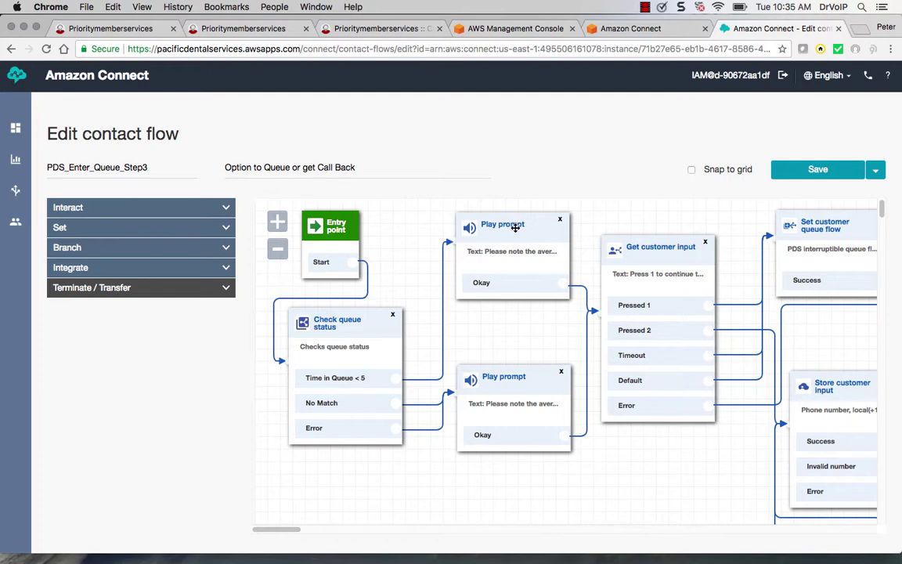
Step: Review the text-to-speech message in the Play prompt block on the No Match and Error branch, closing it without saving
left_click_drag(515, 228, 510, 226)
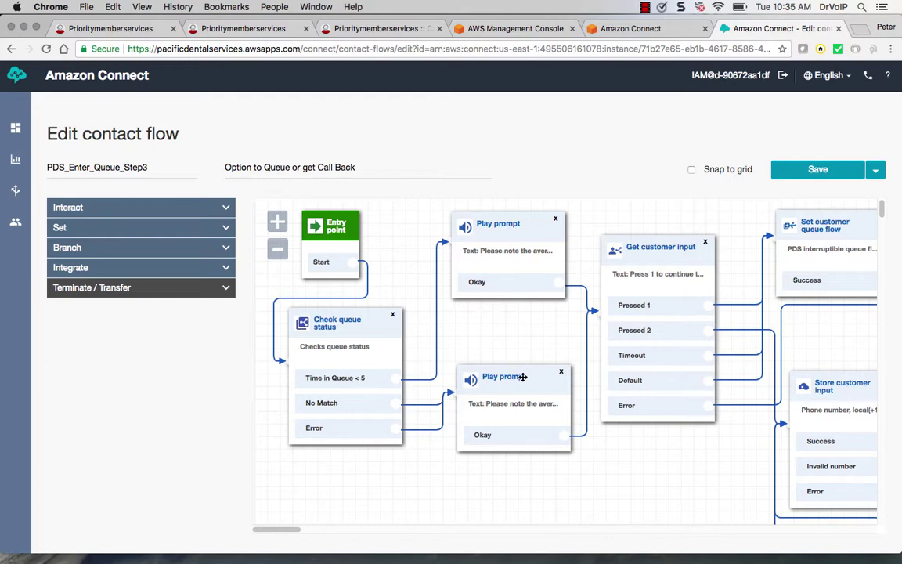
left_click_drag(523, 377, 518, 387)
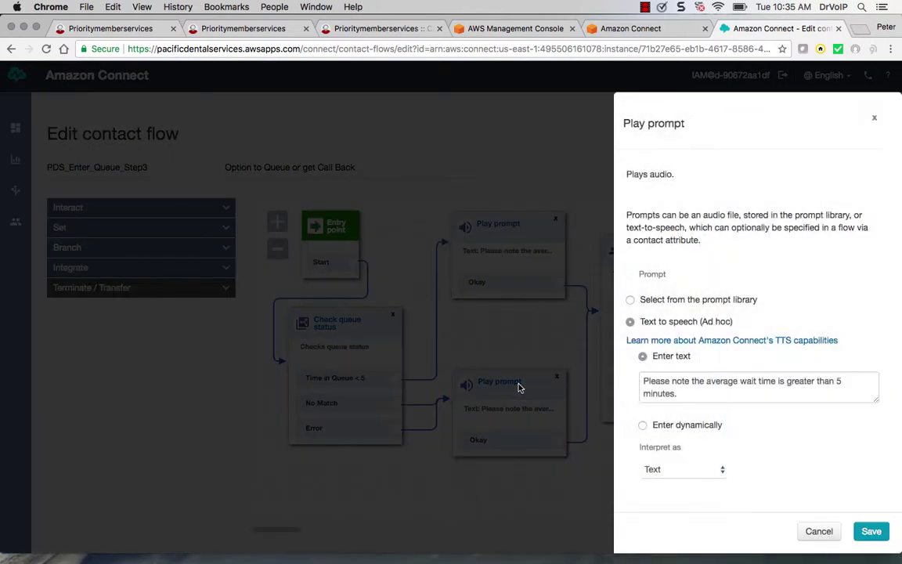
left_click(820, 531)
left_click(297, 552)
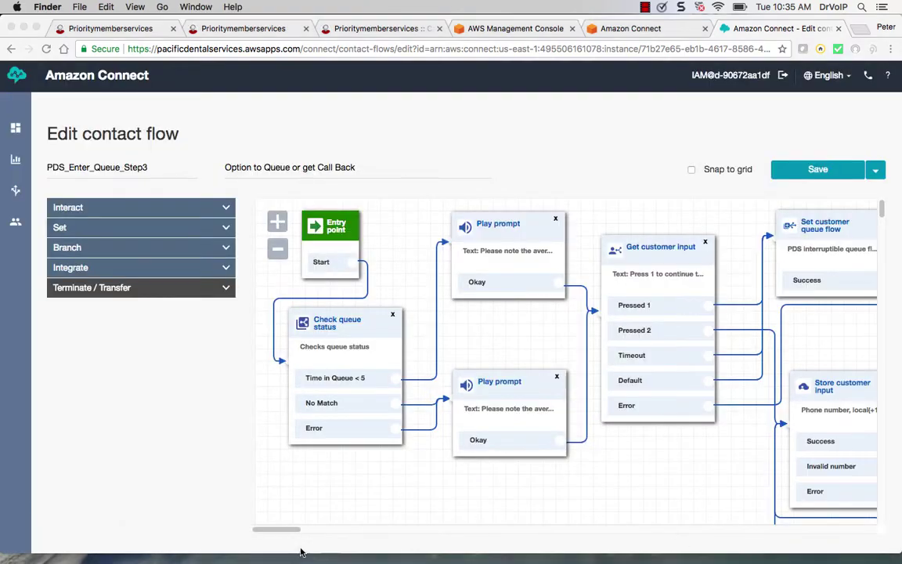
Step: Review the prompt text of the Get customer input block that follows the Play prompts and its Interpret as choices
left_click(258, 529)
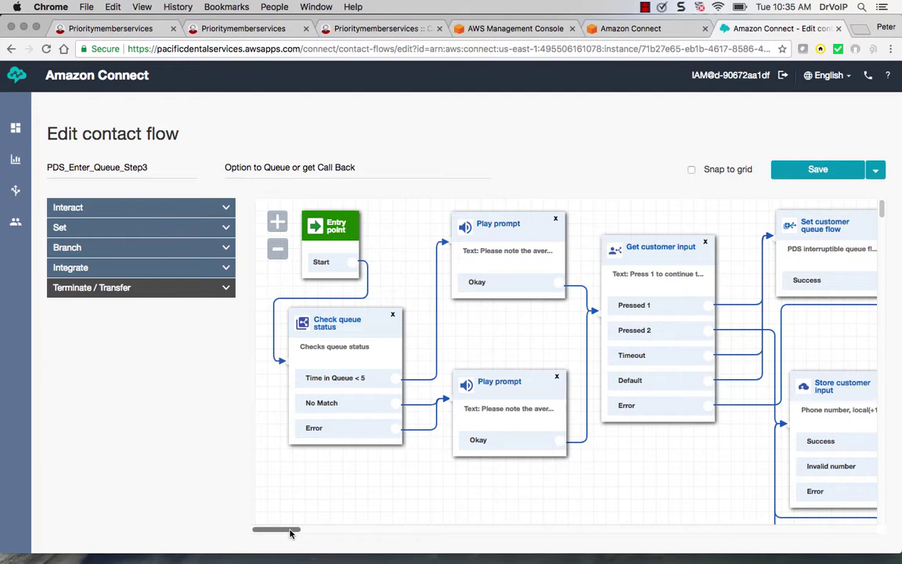
left_click_drag(290, 534, 311, 532)
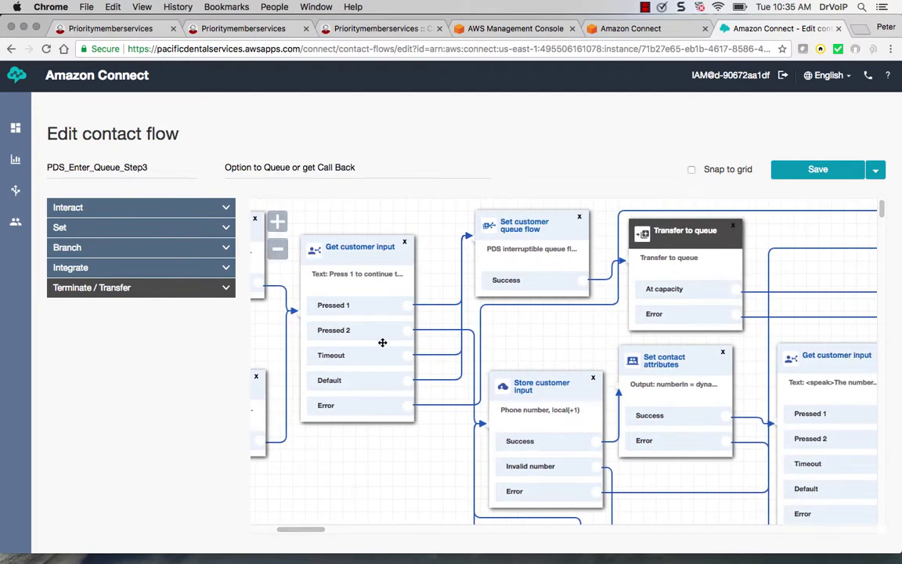
left_click(372, 251)
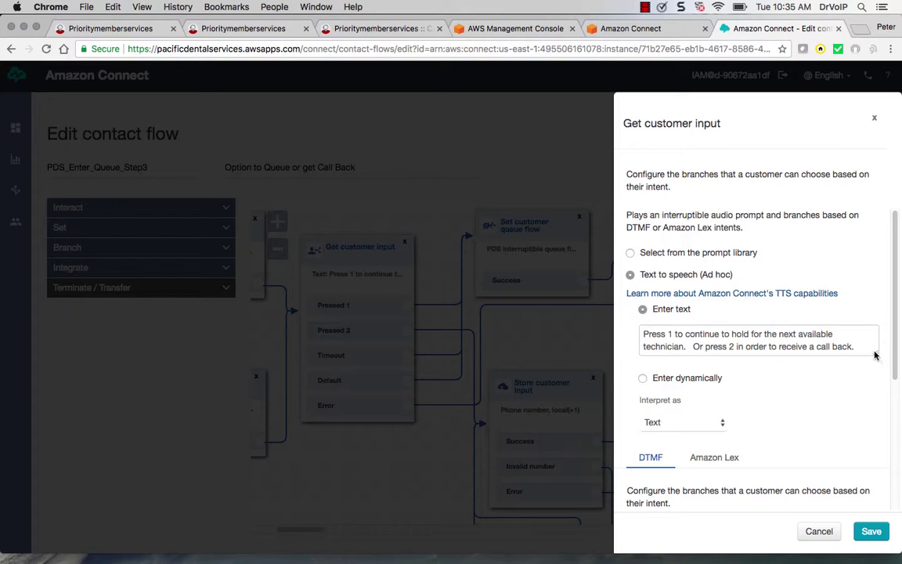
left_click_drag(875, 356, 877, 380)
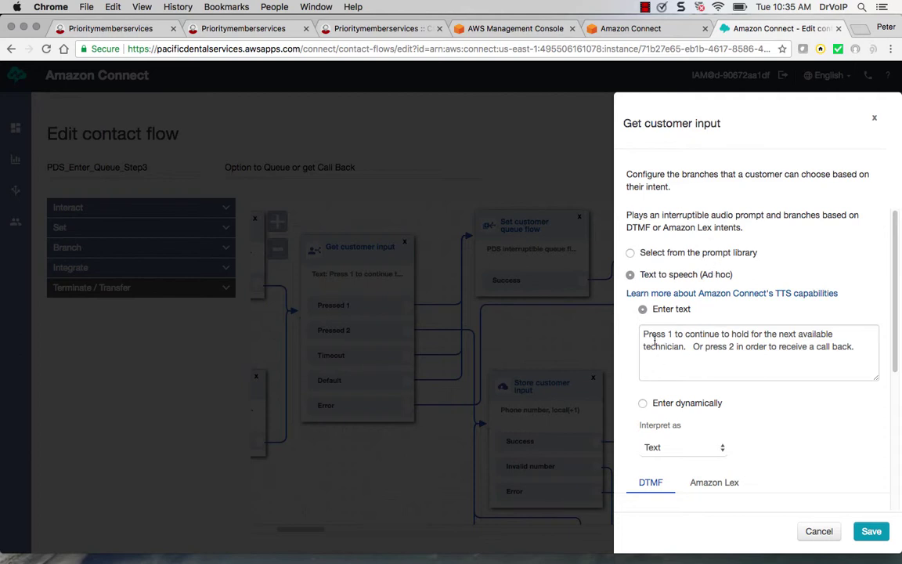
left_click_drag(644, 335, 847, 361)
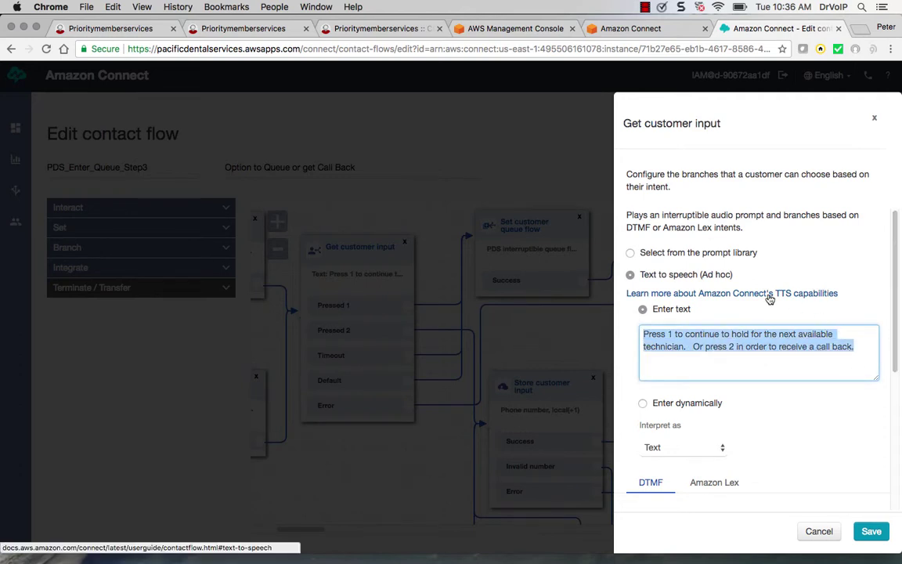
left_click_drag(892, 307, 897, 387)
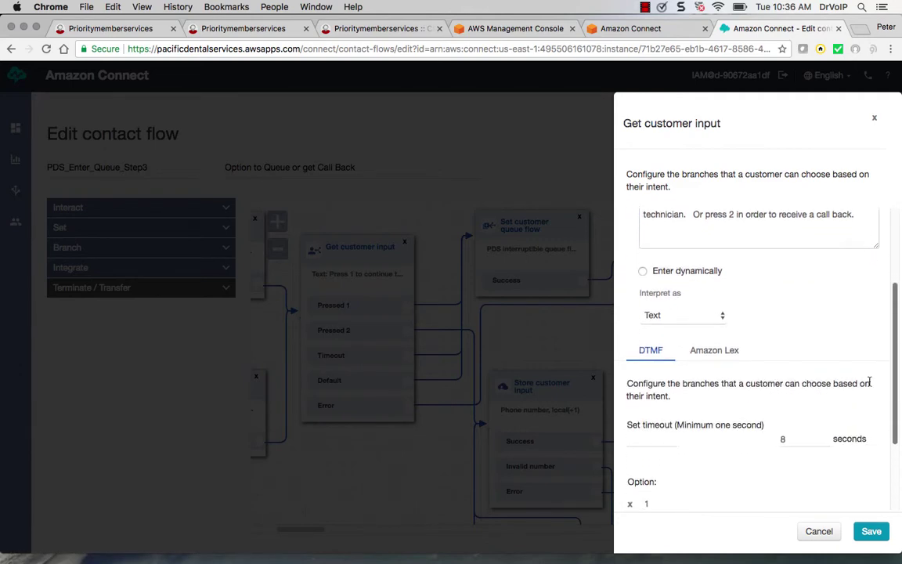
left_click(702, 317)
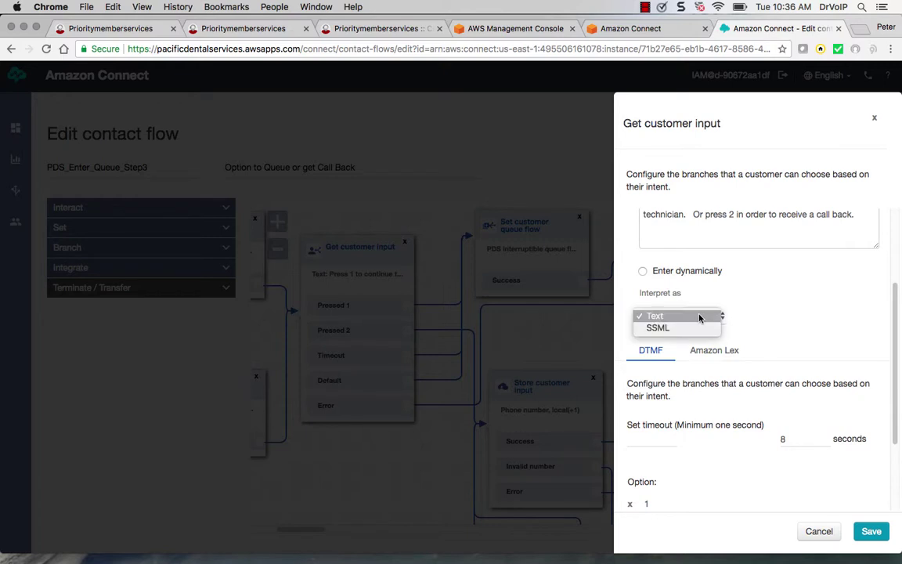
left_click(699, 317)
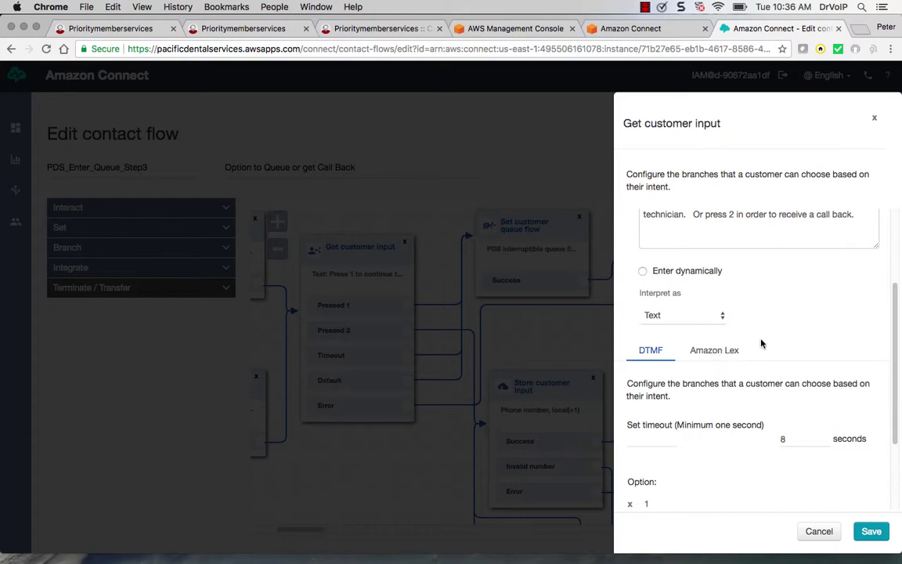
Step: Try adding a third DTMF option, 9, to the Get customer input block, and cancel the change
left_click_drag(895, 325, 898, 417)
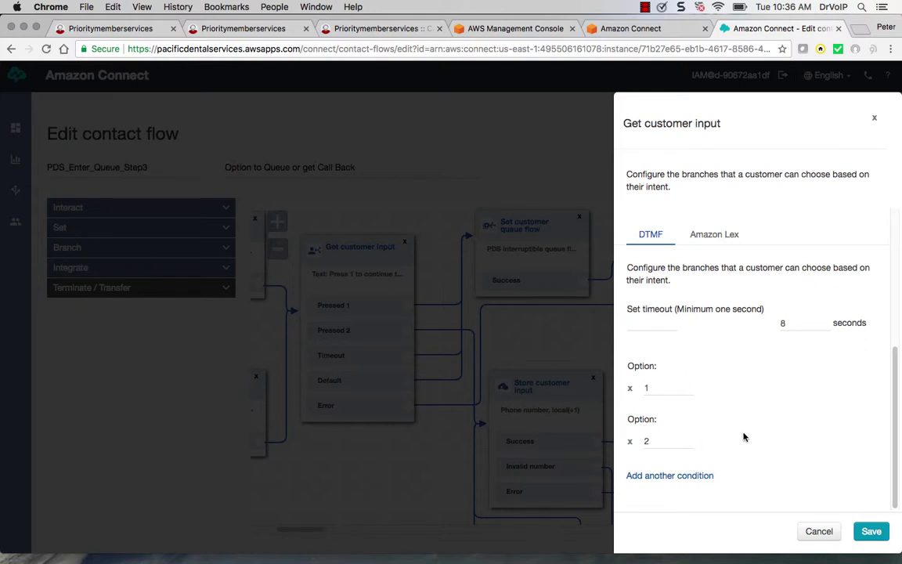
left_click(678, 477)
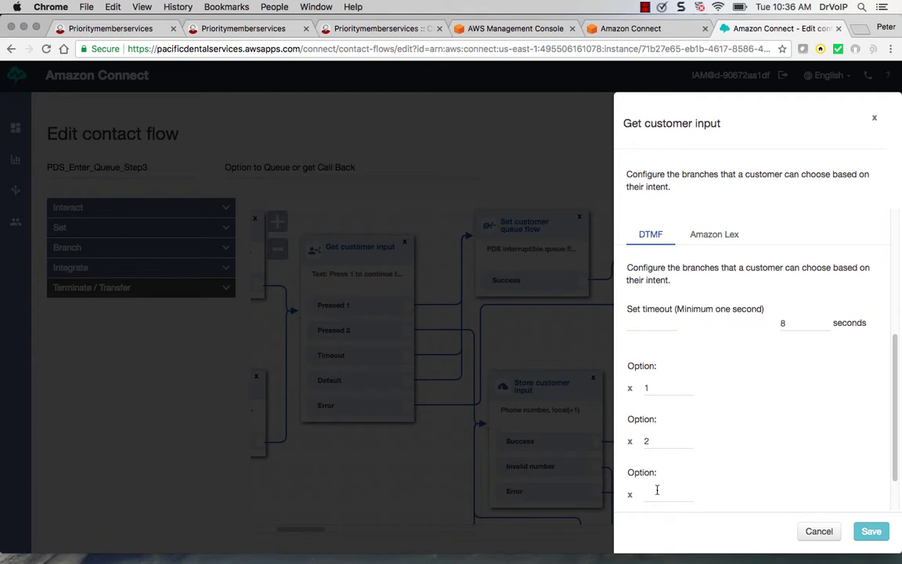
left_click(666, 493)
type("3")
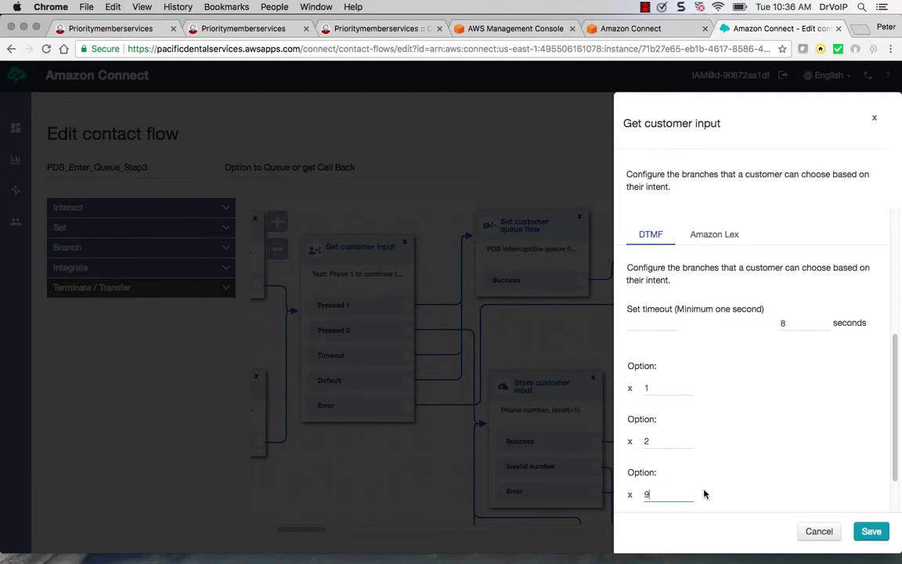
left_click(818, 532)
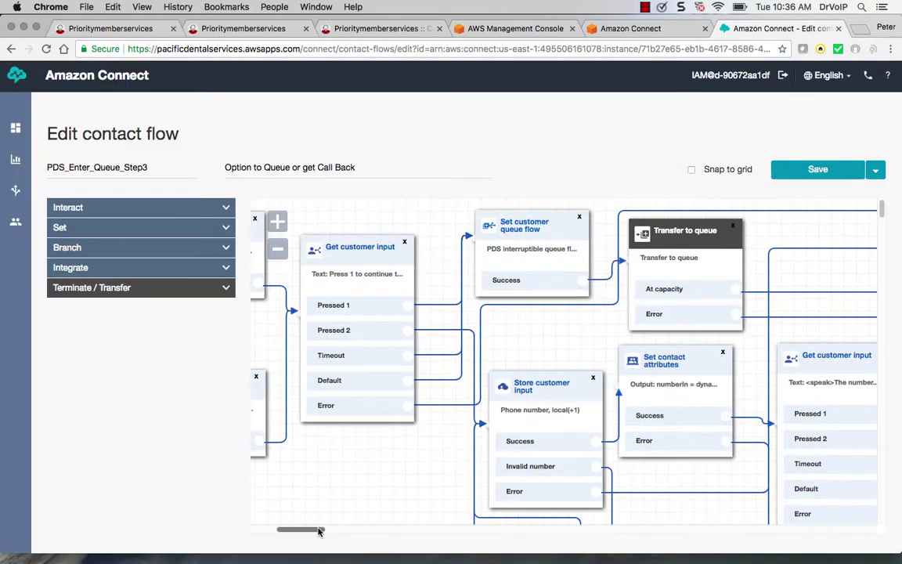
Step: Review the Store customer input block's prompt text and phone number format settings, closing it without saving
left_click_drag(311, 531, 327, 535)
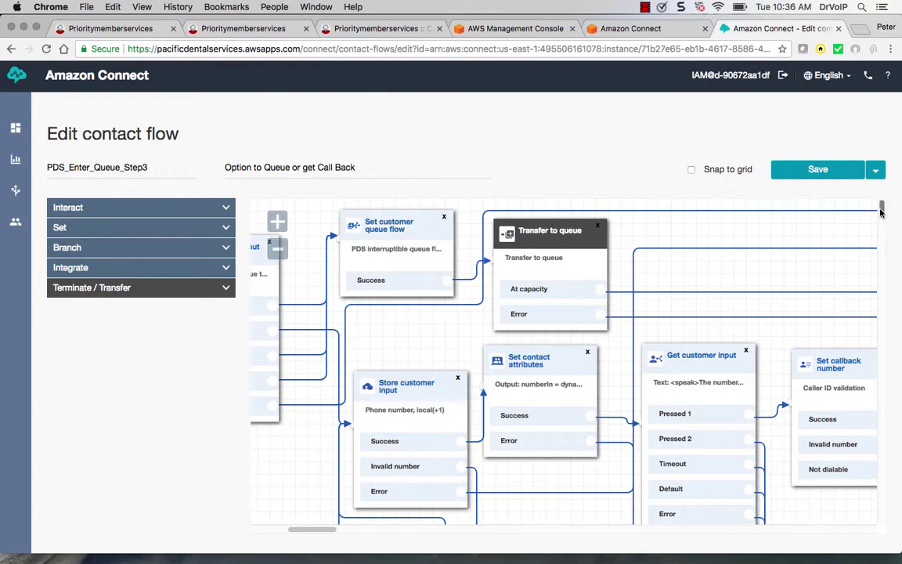
left_click_drag(880, 208, 881, 222)
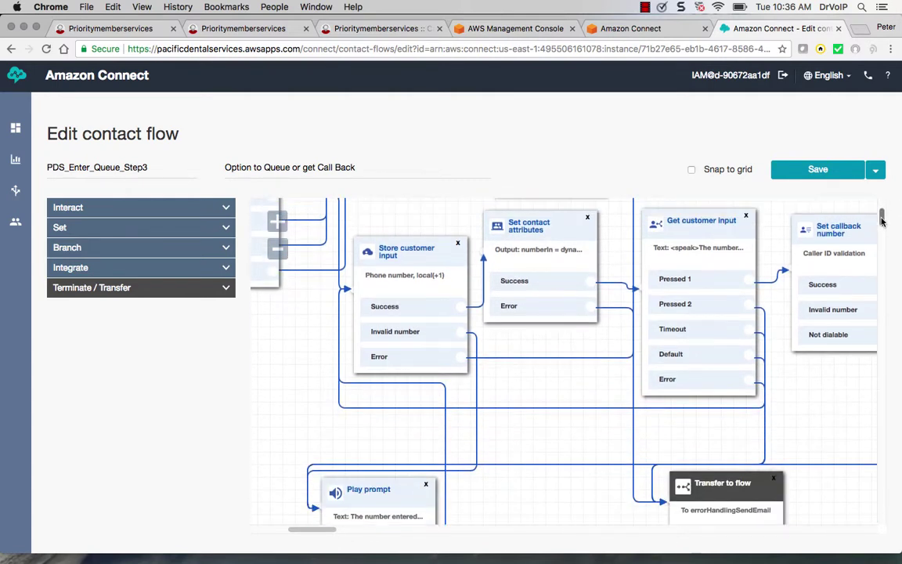
left_click(424, 251)
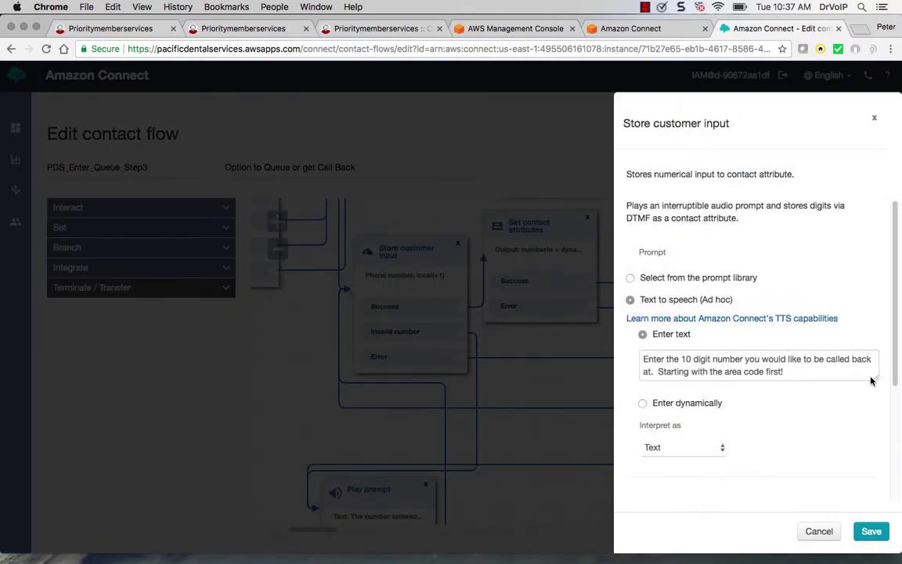
left_click_drag(877, 383, 821, 396)
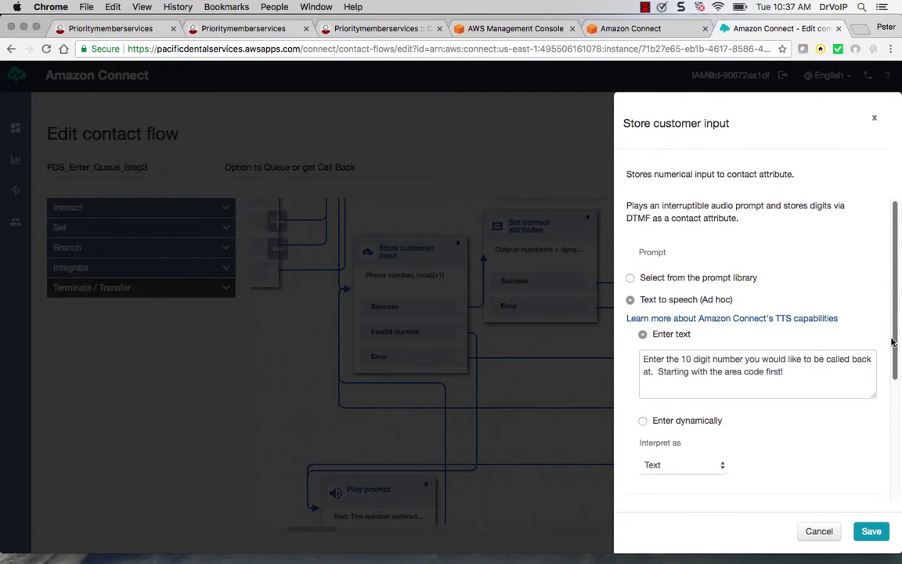
left_click_drag(897, 343, 901, 493)
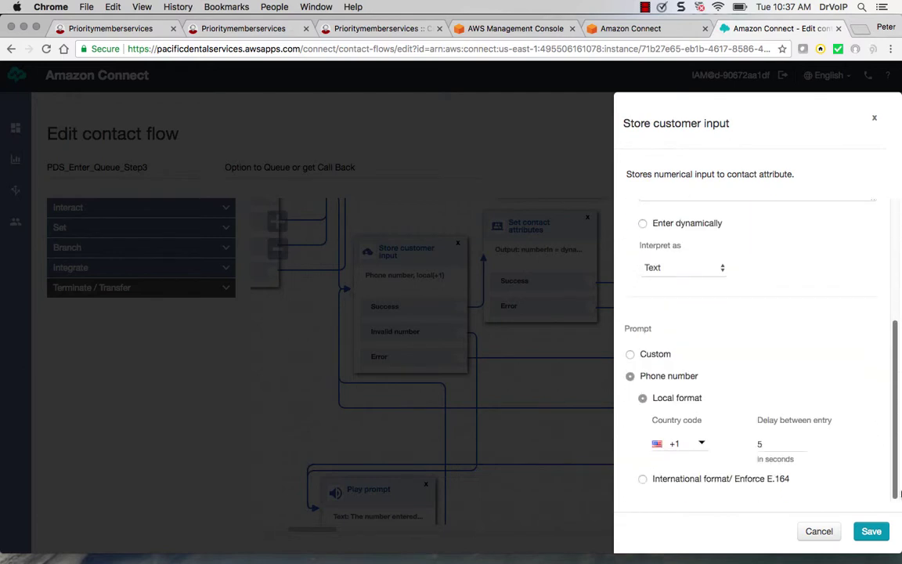
left_click(819, 532)
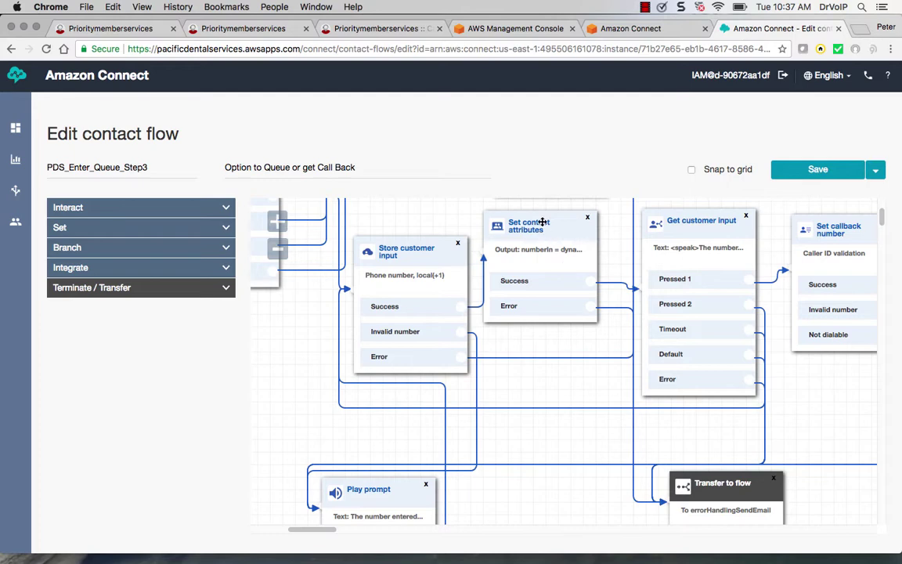
Step: Review the destination key and the attribute Type choices in the Set contact attributes block, keeping System
left_click_drag(551, 223, 552, 225)
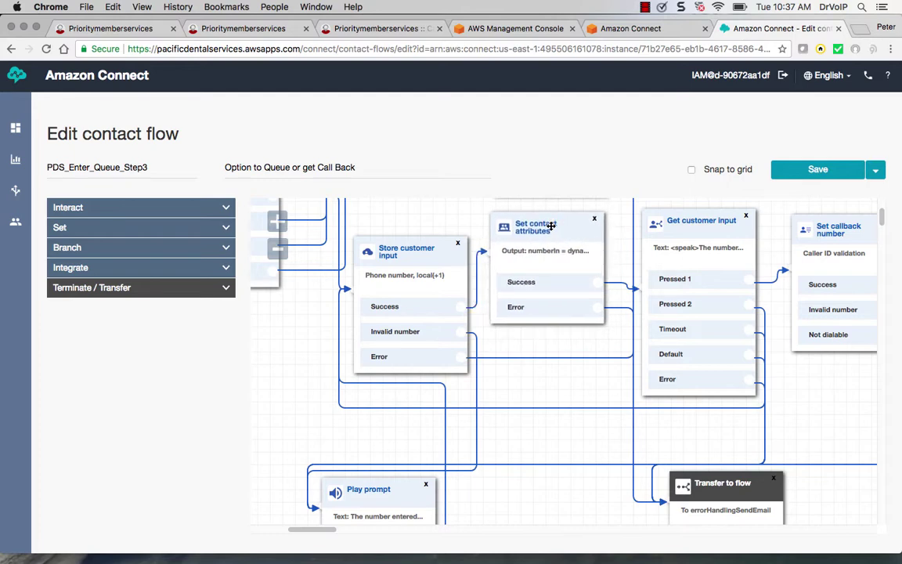
left_click(551, 226)
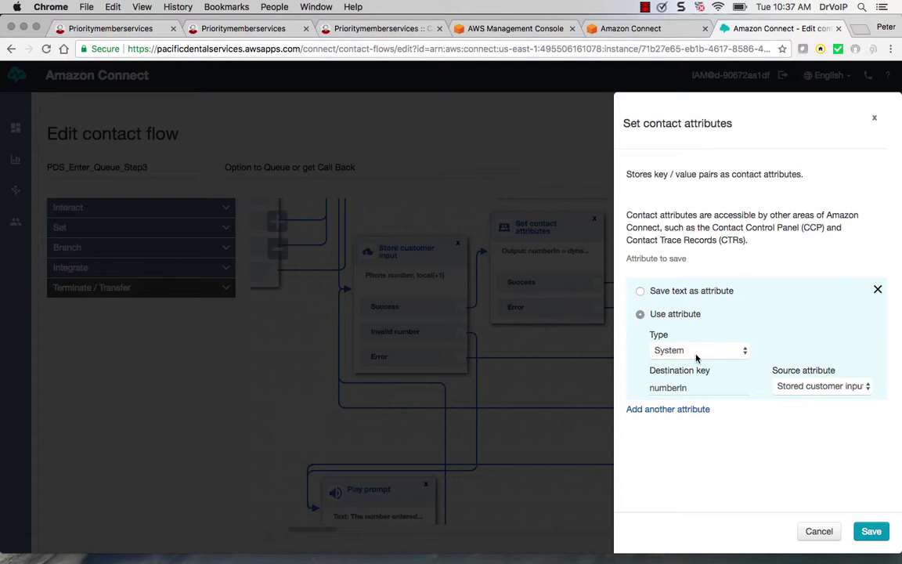
left_click_drag(694, 388, 638, 394)
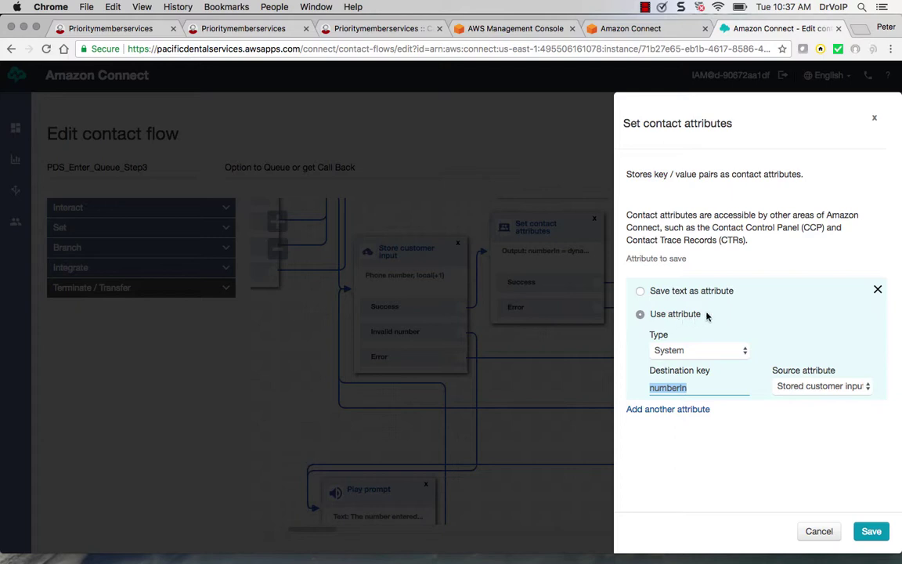
left_click(695, 354)
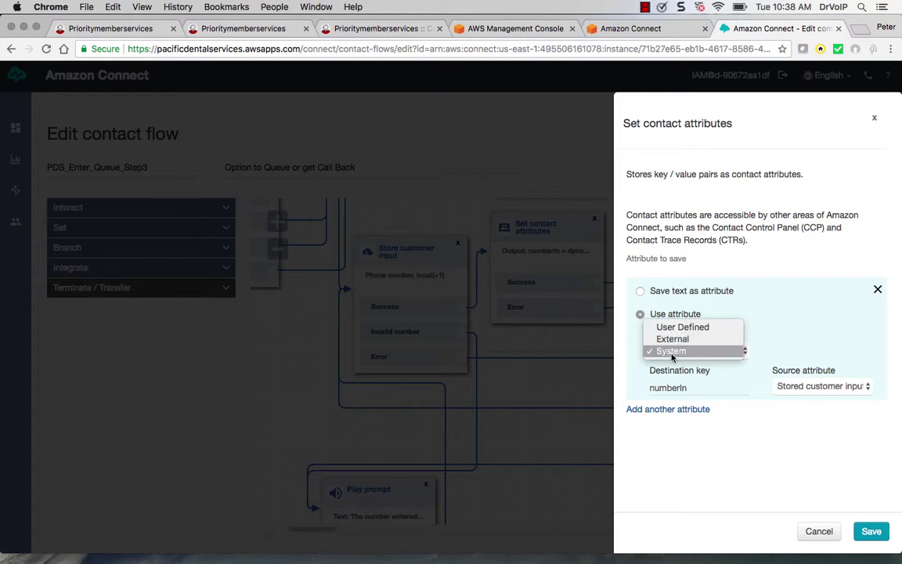
left_click(671, 352)
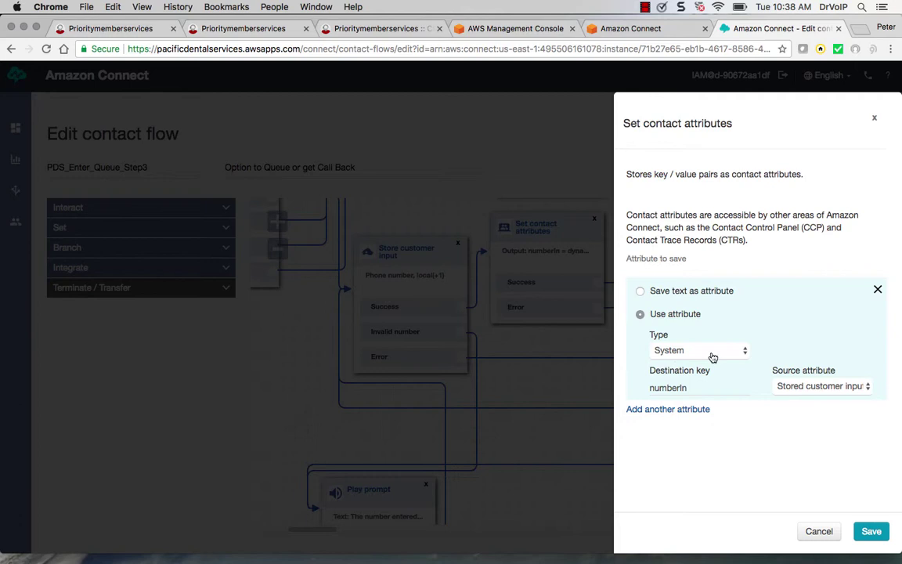
Step: Review the Source attribute choices and destination key of the Set contact attributes block, closing it without saving
left_click(834, 387)
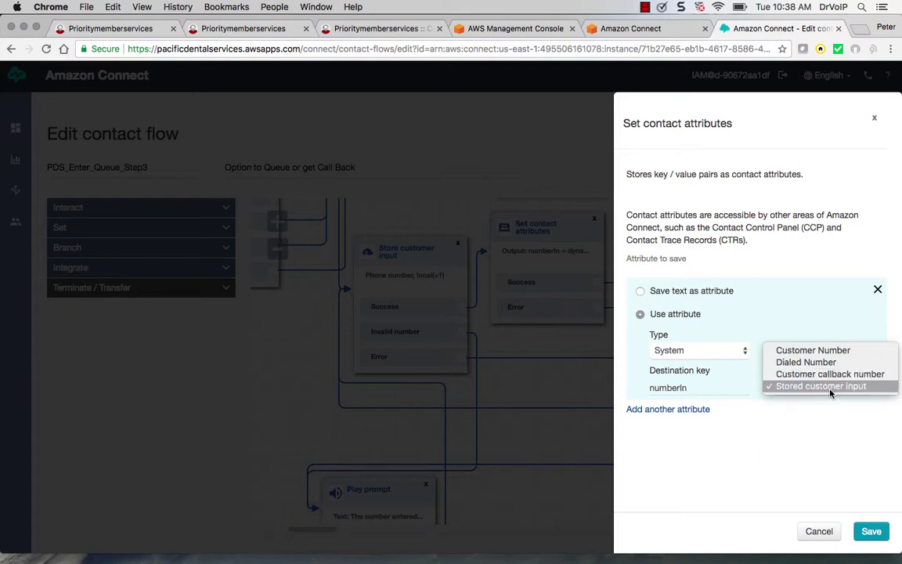
left_click(829, 388)
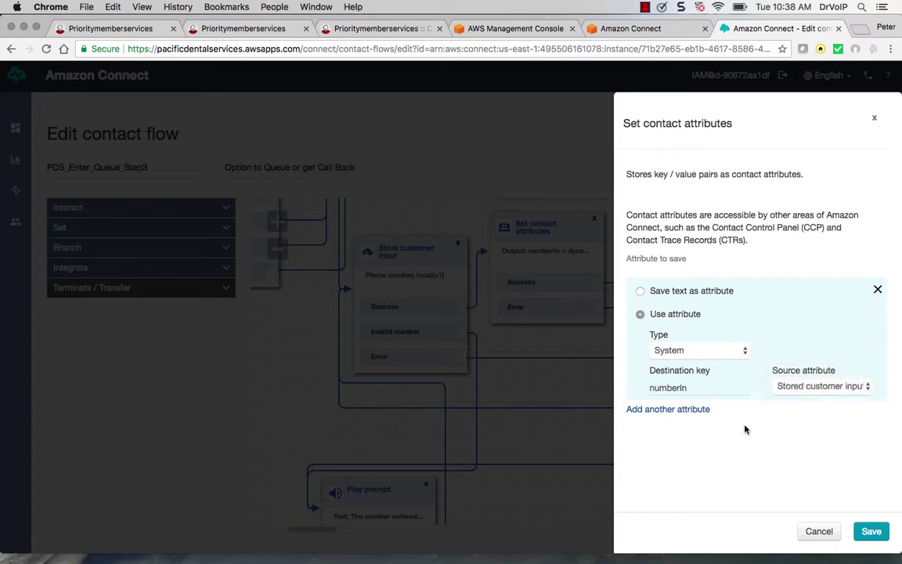
double_click(700, 387)
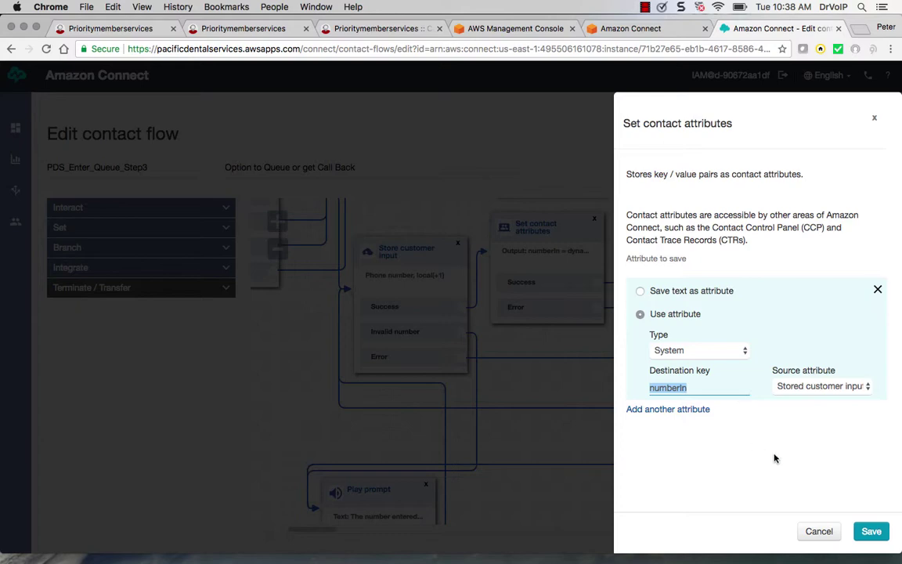
left_click(820, 533)
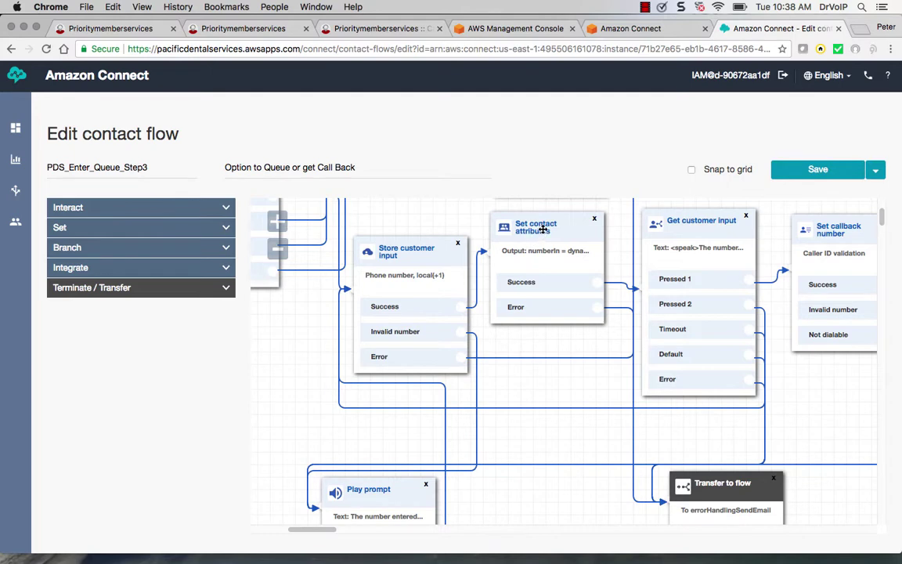
Step: Examine the prompt text of the Get customer input block after Set contact attributes, enlarging its text area and highlighting the $.Attributes.numberIn reference
left_click(680, 224)
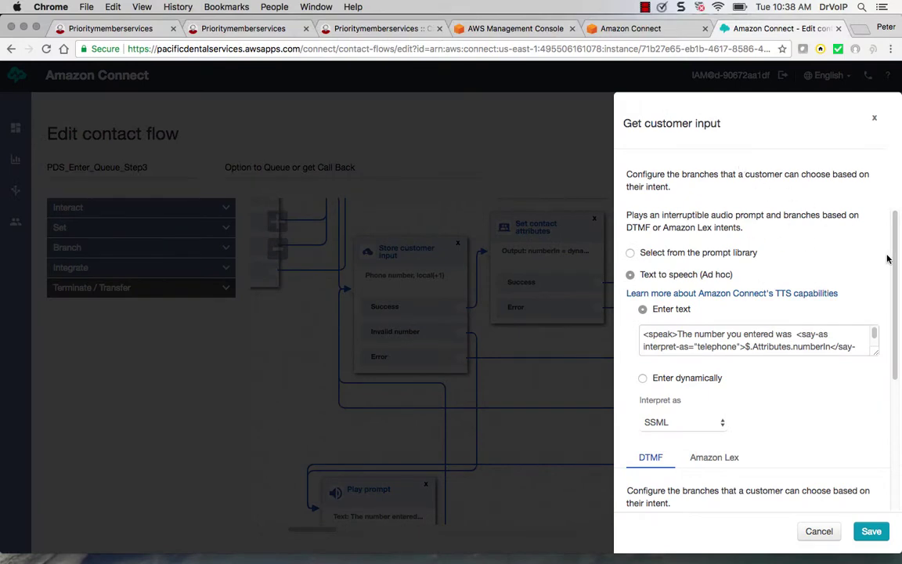
scroll(894, 274, "down", 1)
scroll(894, 274, "down", 2)
scroll(838, 258, "up", 2)
left_click_drag(875, 364, 864, 391)
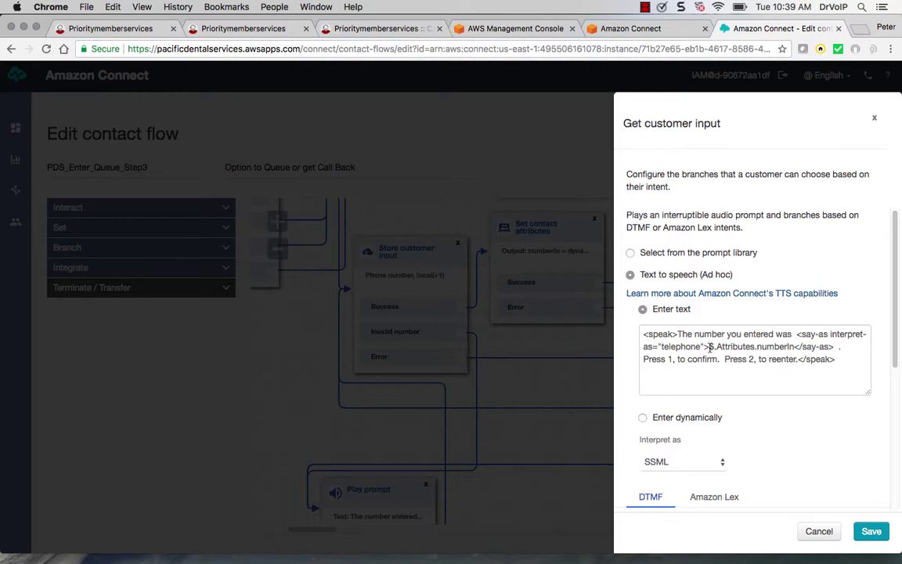
left_click_drag(710, 346, 798, 346)
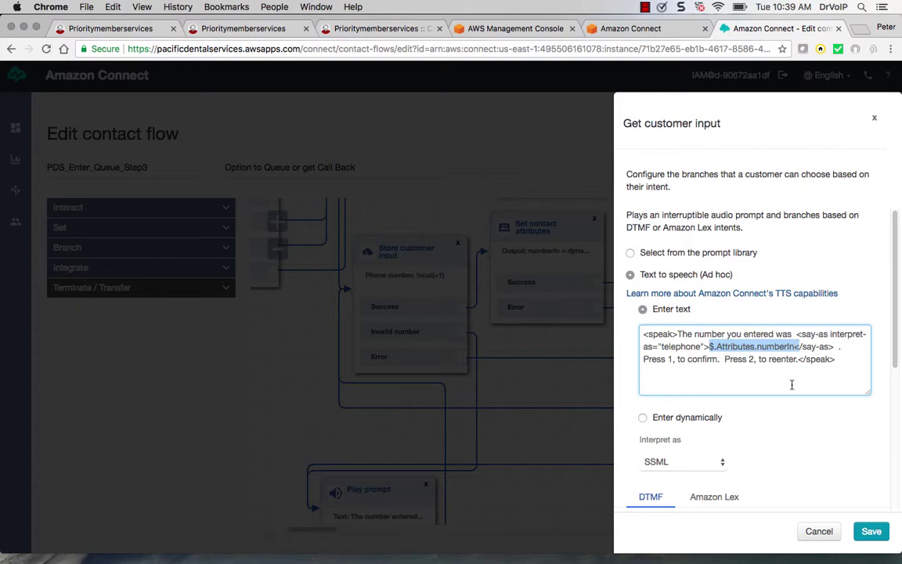
left_click(735, 382)
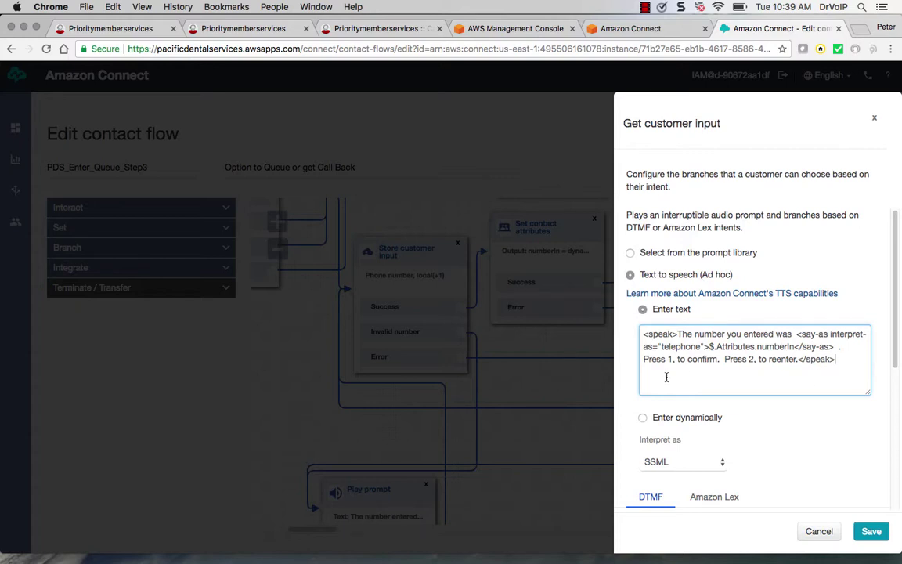
Step: Examine the SSML markup in the prompt text: the opening and closing speak tags, the attribute reference and the say-as tag
left_click_drag(641, 333, 677, 335)
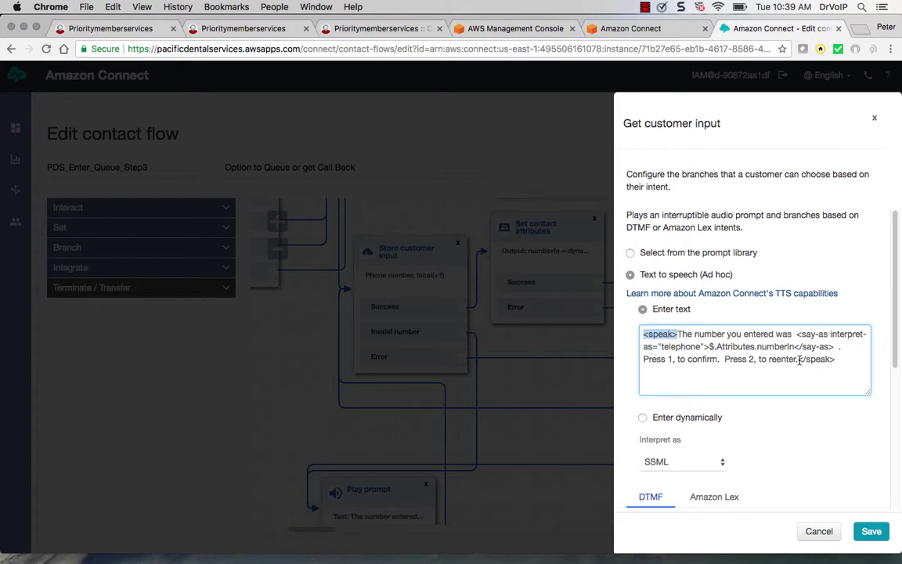
left_click_drag(798, 358, 852, 362)
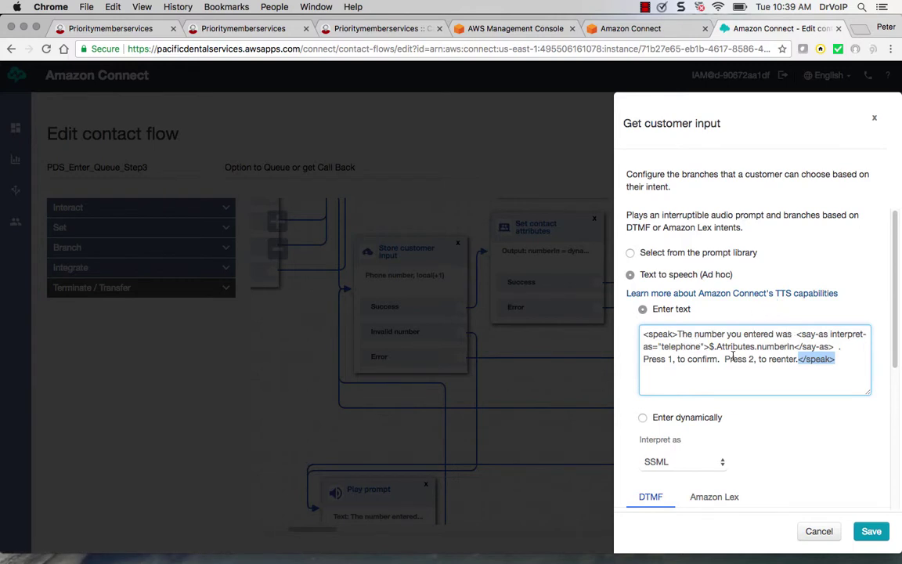
left_click_drag(709, 347, 794, 348)
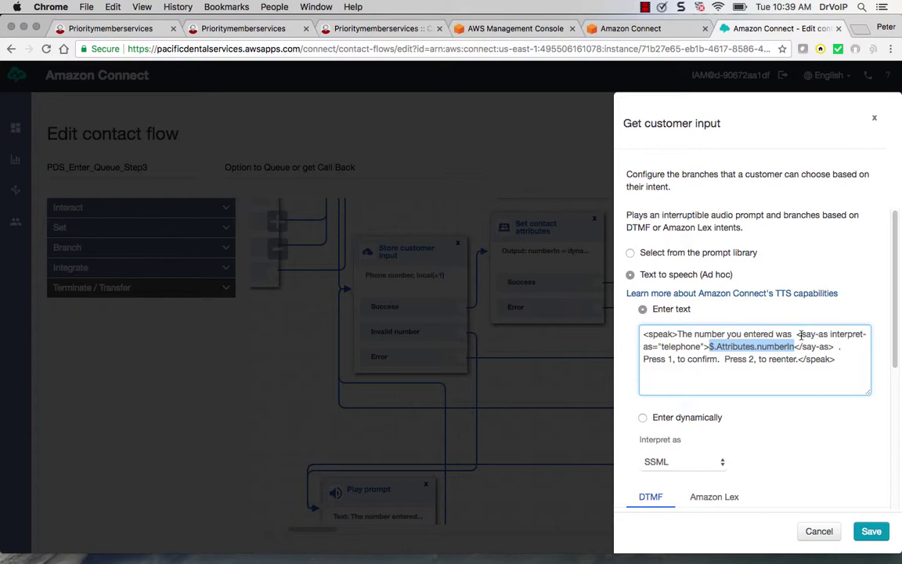
left_click_drag(800, 336, 866, 335)
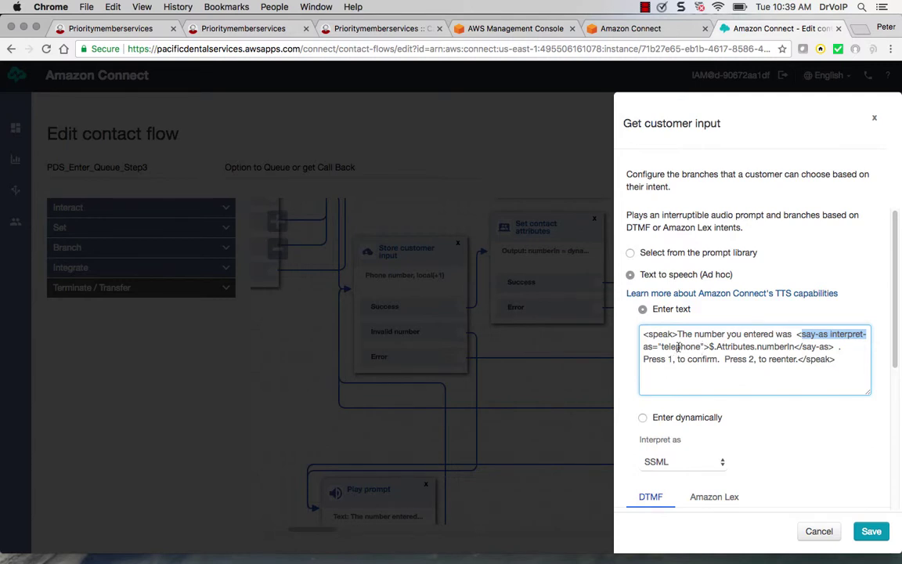
left_click(722, 384)
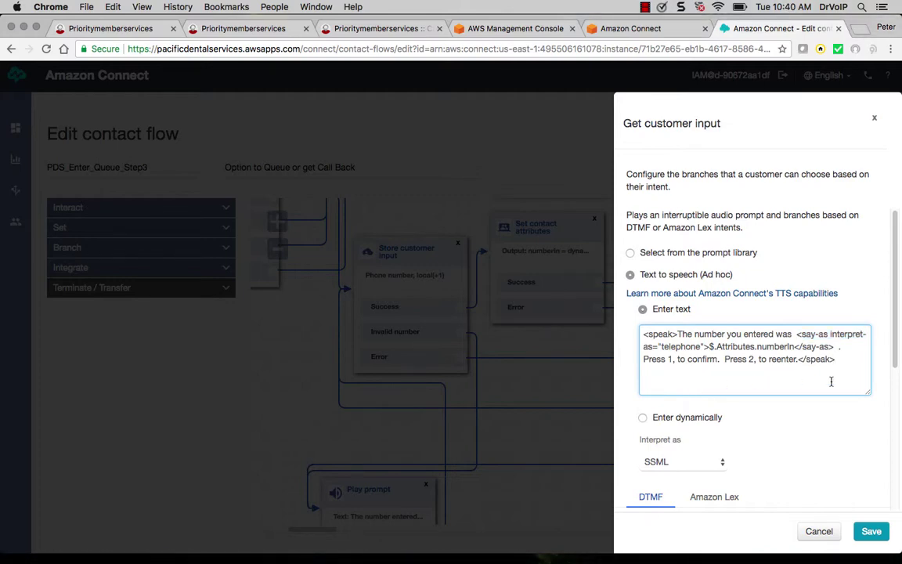
Step: Review the Get customer input block's Interpret as choices, timeout and DTMF options, closing it without saving
scroll(895, 347, "down", 3)
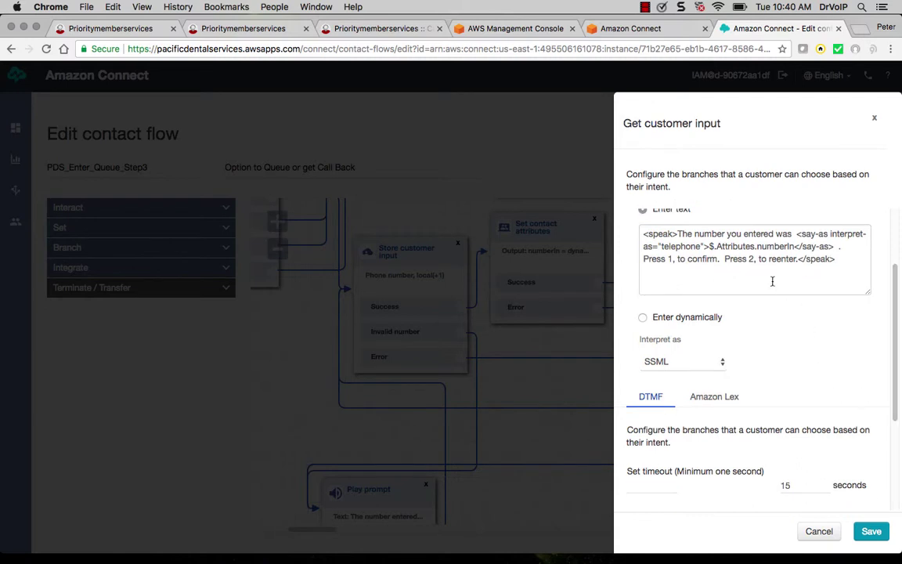
left_click(721, 365)
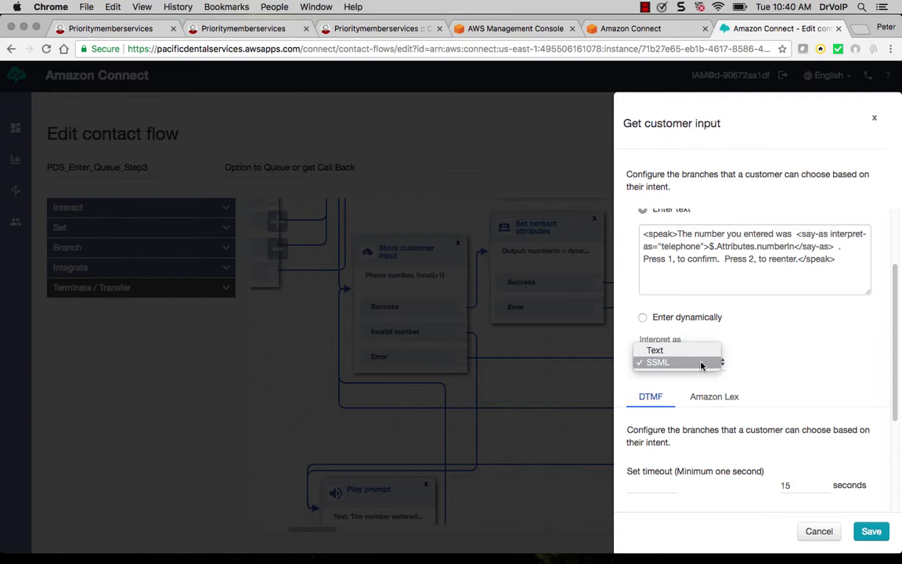
left_click(702, 365)
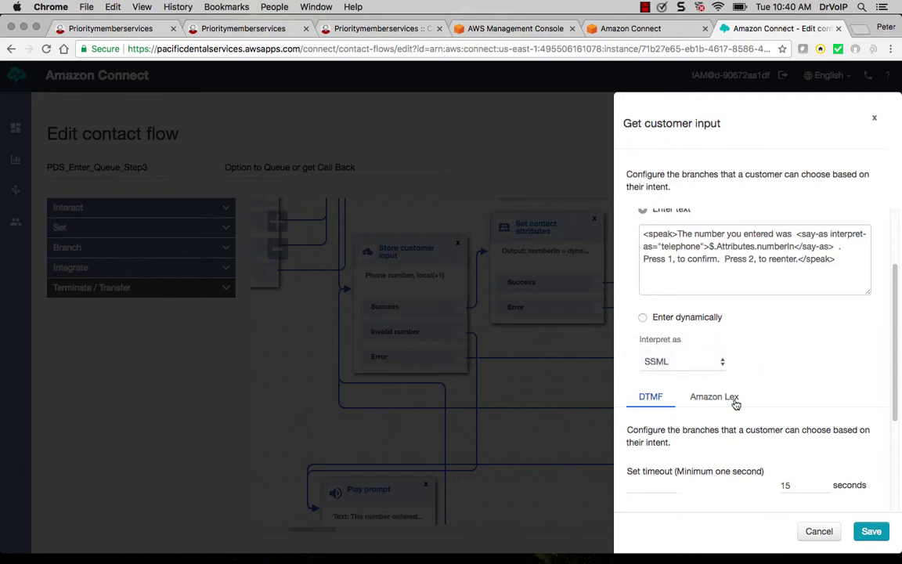
left_click_drag(894, 398, 901, 508)
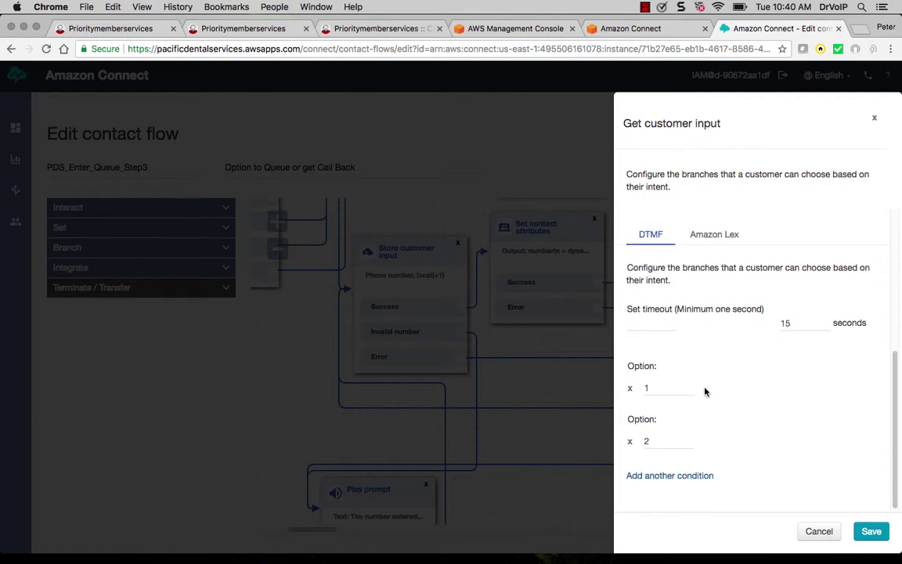
left_click(822, 531)
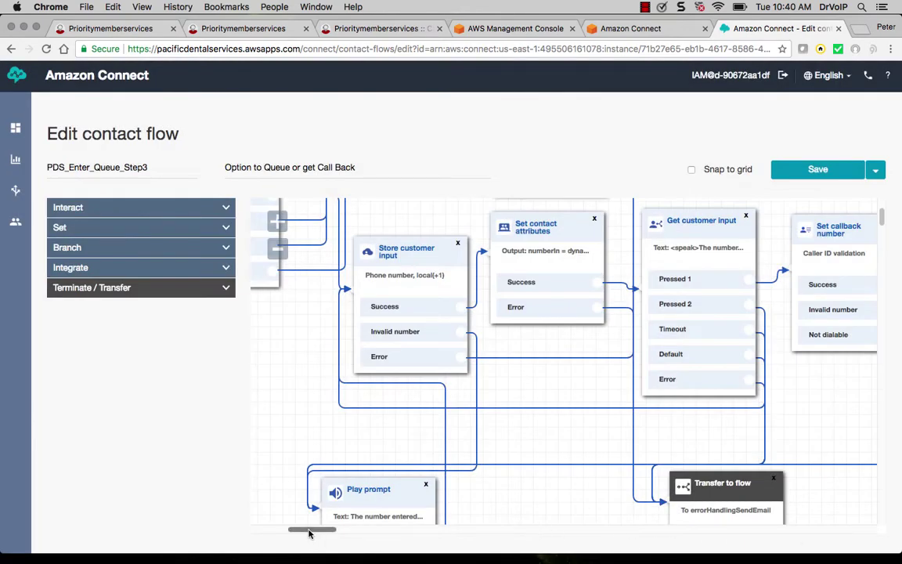
Step: Trace the branches beyond the Get customer input block through Set callback number, Transfer to flow and Play prompt to Disconnect / hang up
left_click_drag(314, 538, 339, 537)
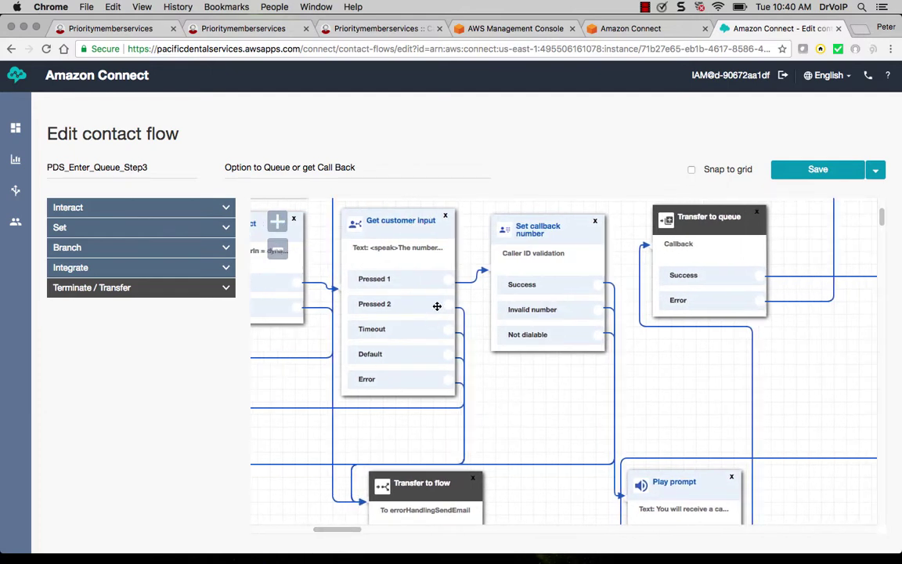
left_click_drag(459, 311, 368, 485)
scroll(881, 232, "down", 10)
scroll(883, 229, "up", 3)
scroll(560, 493, "right", 1)
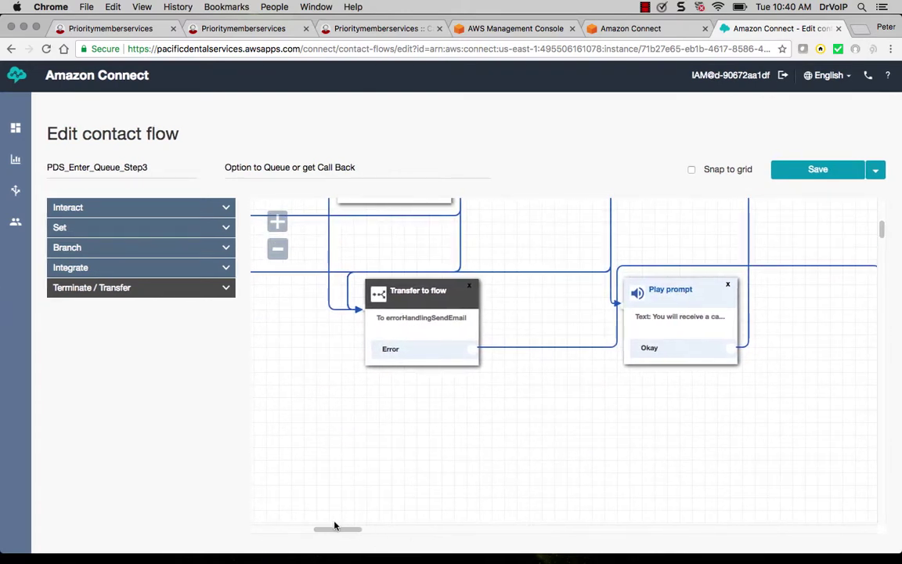
left_click_drag(332, 531, 361, 533)
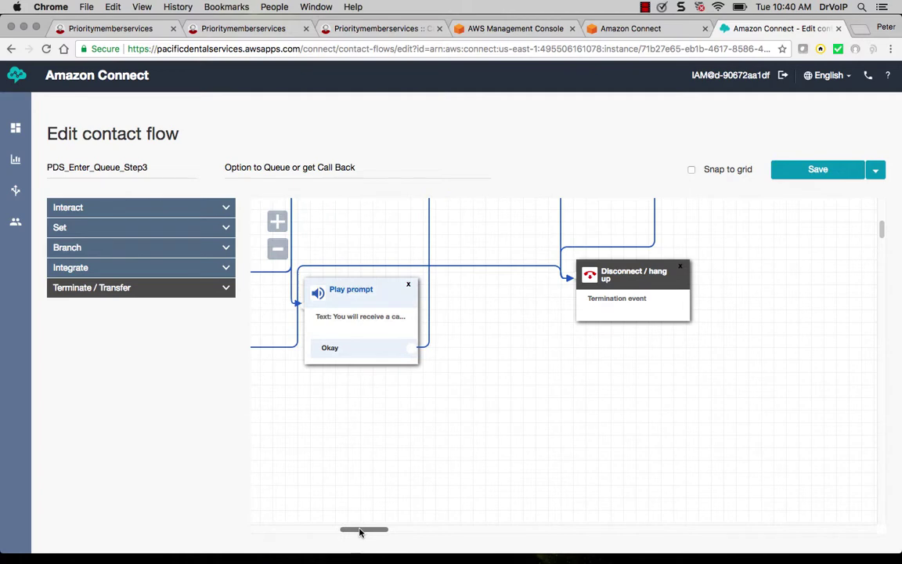